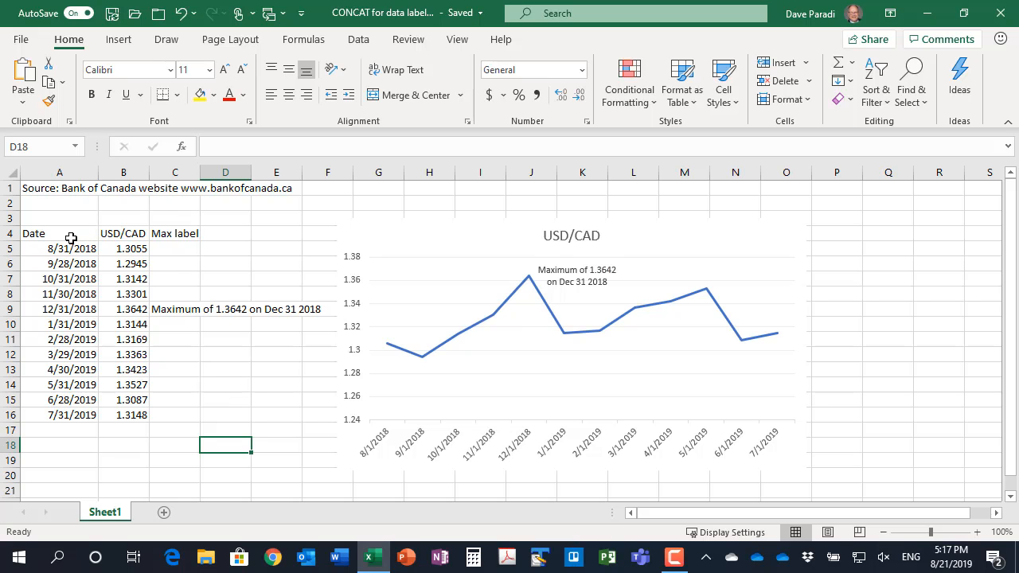
Inspect the Date and Max label headings and the formula behind the maximum label.
left_click(71, 237)
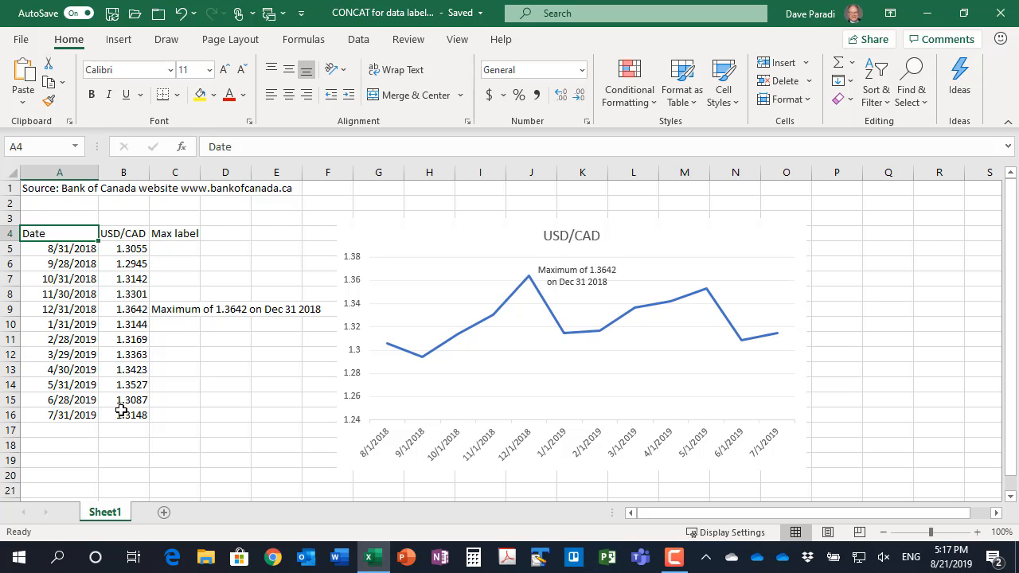
left_click(182, 236)
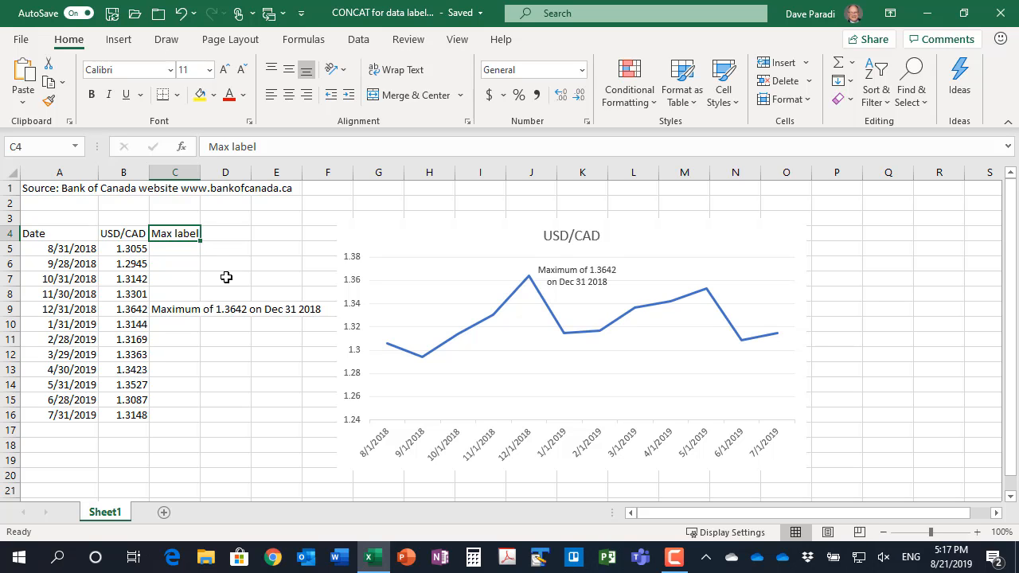
left_click(184, 310)
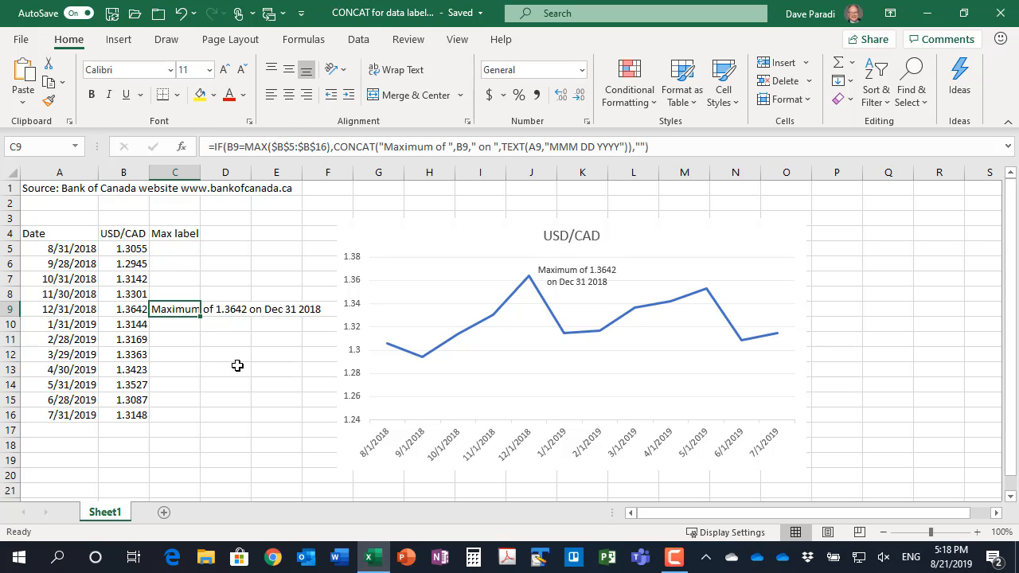
Insert a 2-D line chart of the Date and USD/CAD data in A4:B16 and widen it.
left_click(72, 239)
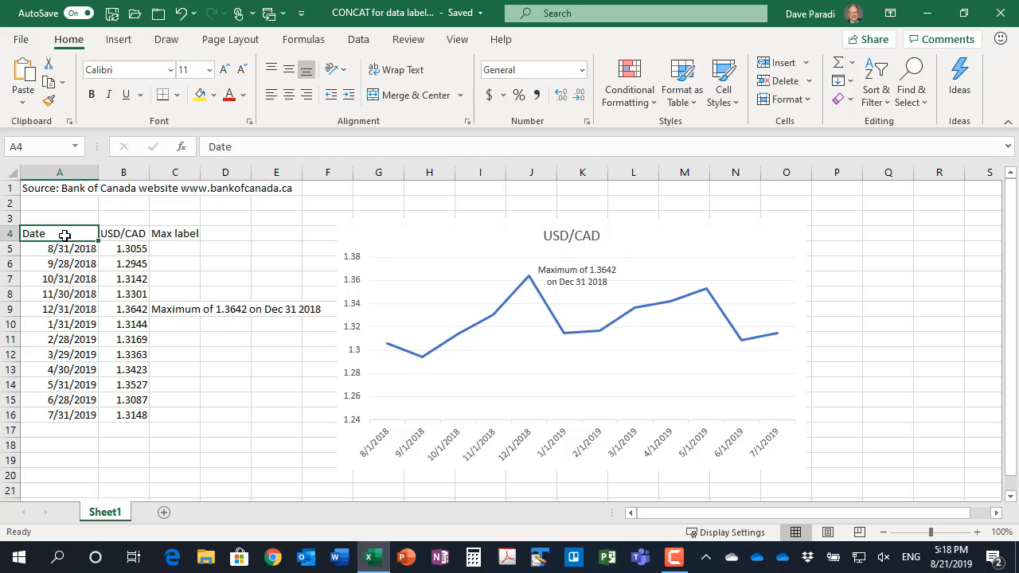
left_click_drag(64, 234, 130, 411)
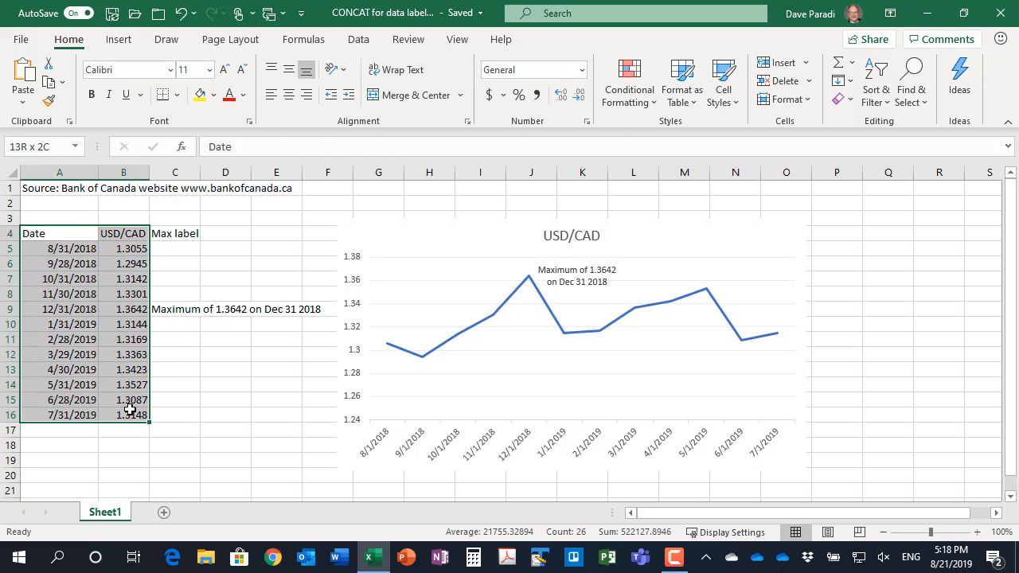
left_click(119, 39)
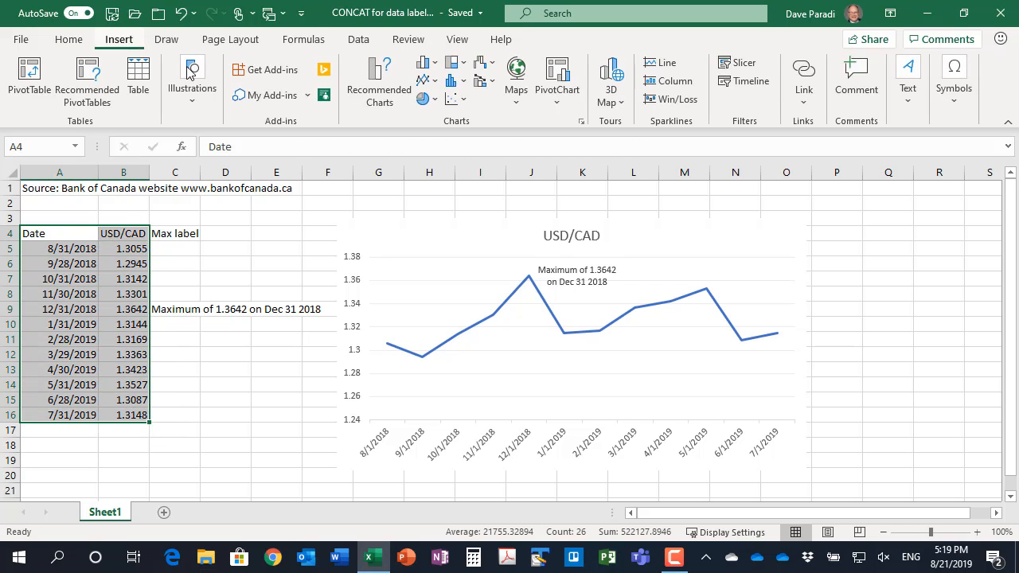
left_click(426, 81)
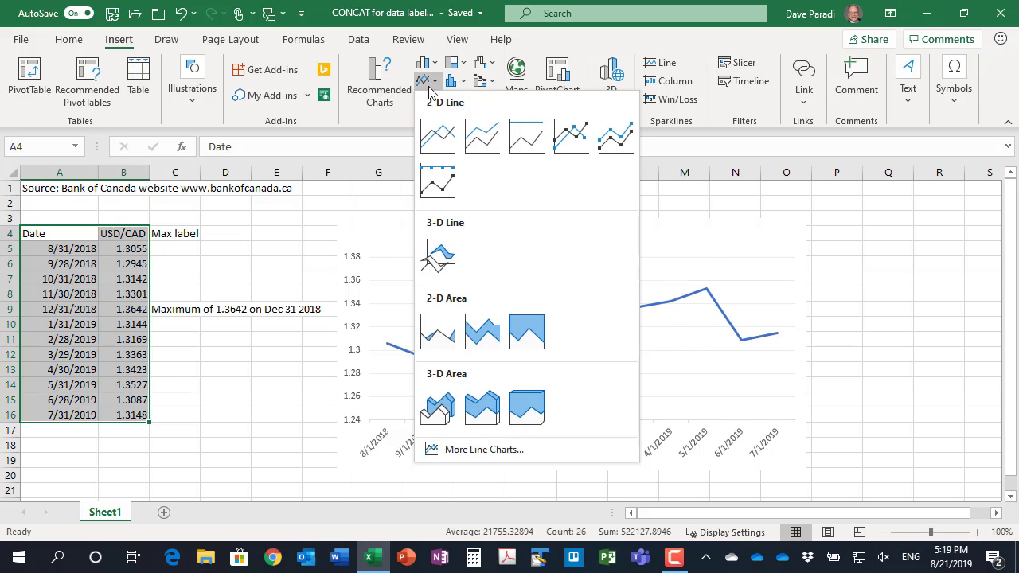
left_click(437, 134)
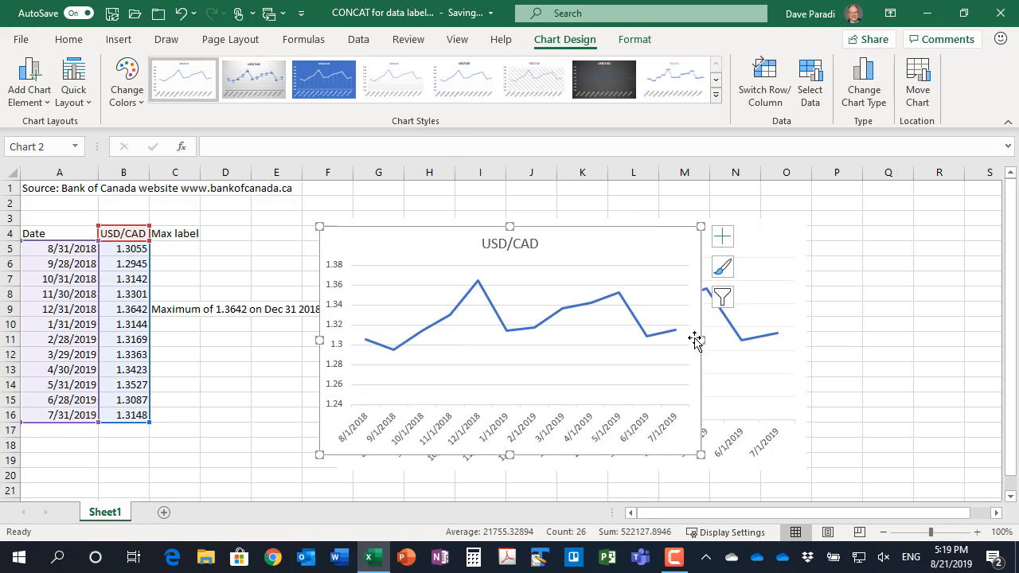
left_click_drag(699, 341, 850, 341)
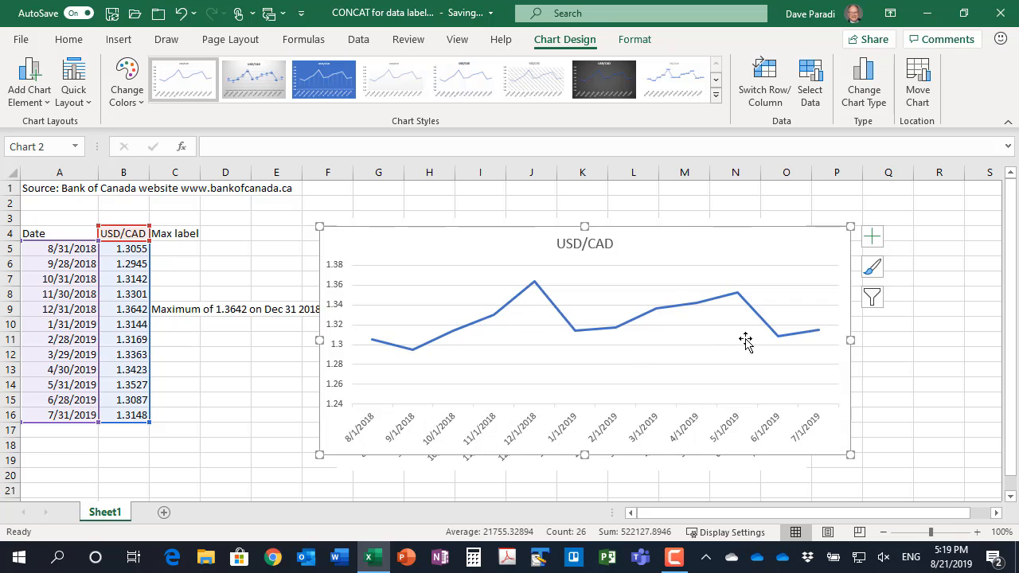
Add data labels to the rate line via Chart Elements and open More Options to format them.
left_click(552, 306)
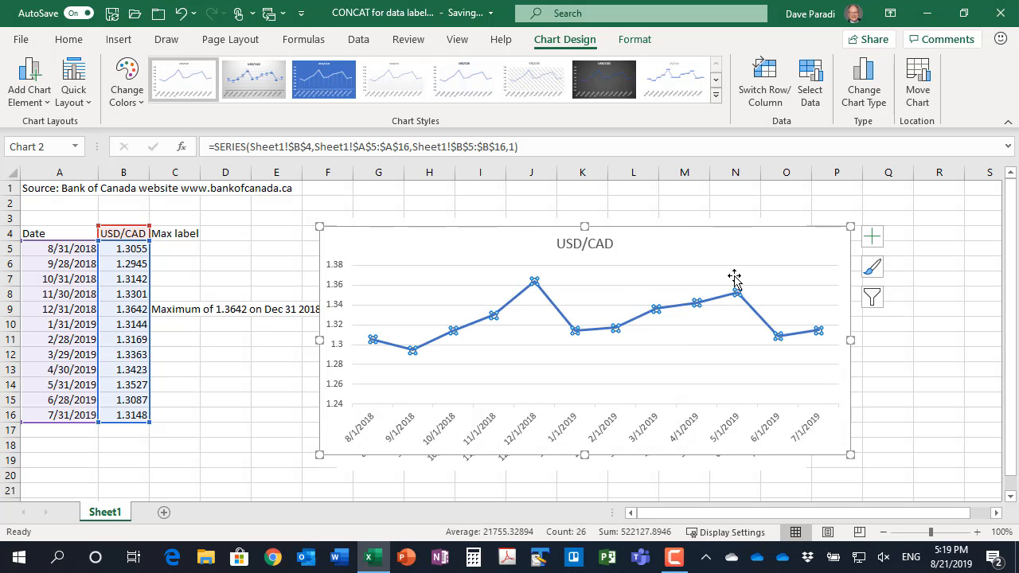
left_click(873, 238)
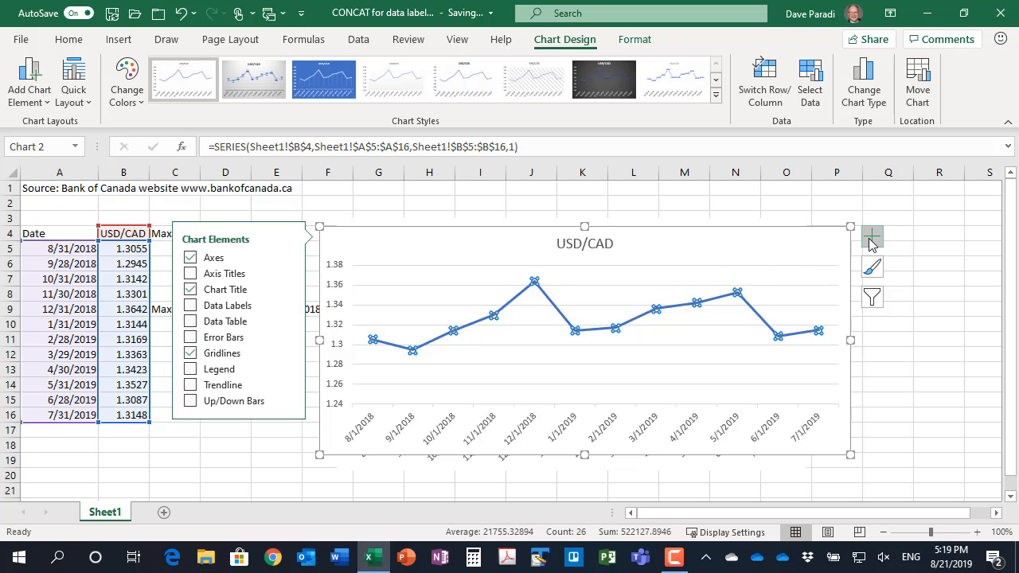
mouse_move(227, 305)
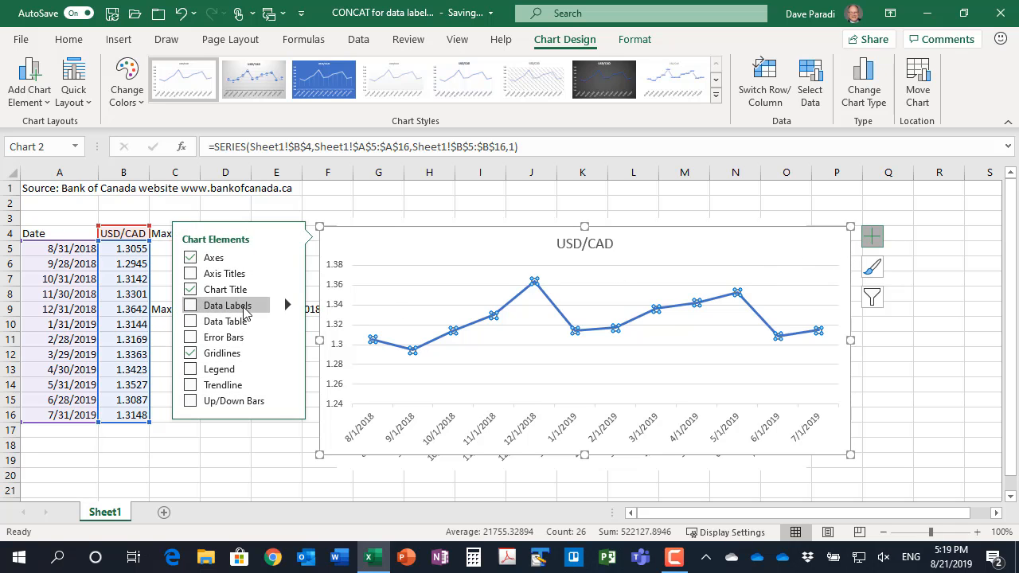
left_click(288, 305)
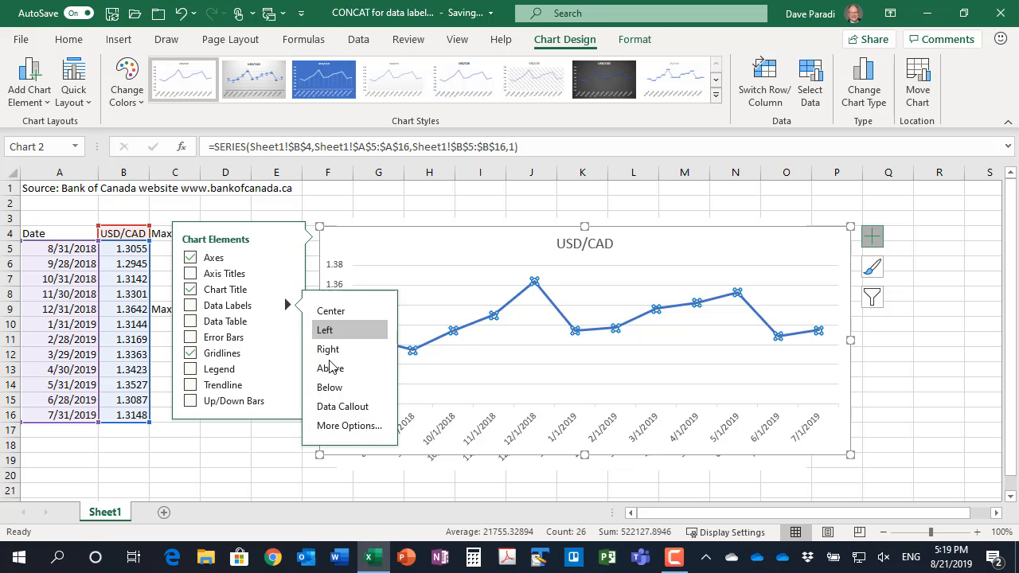
left_click(347, 426)
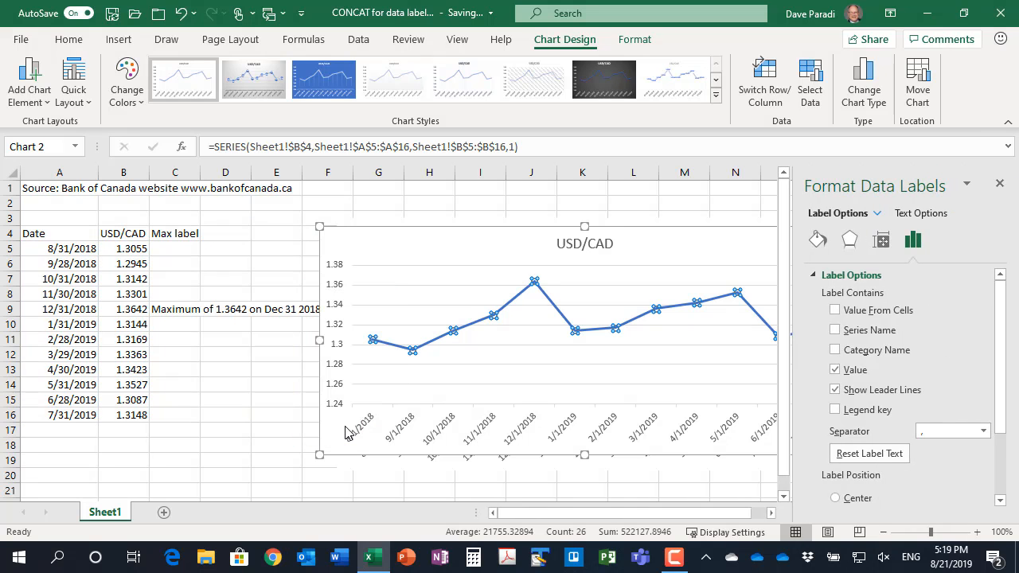
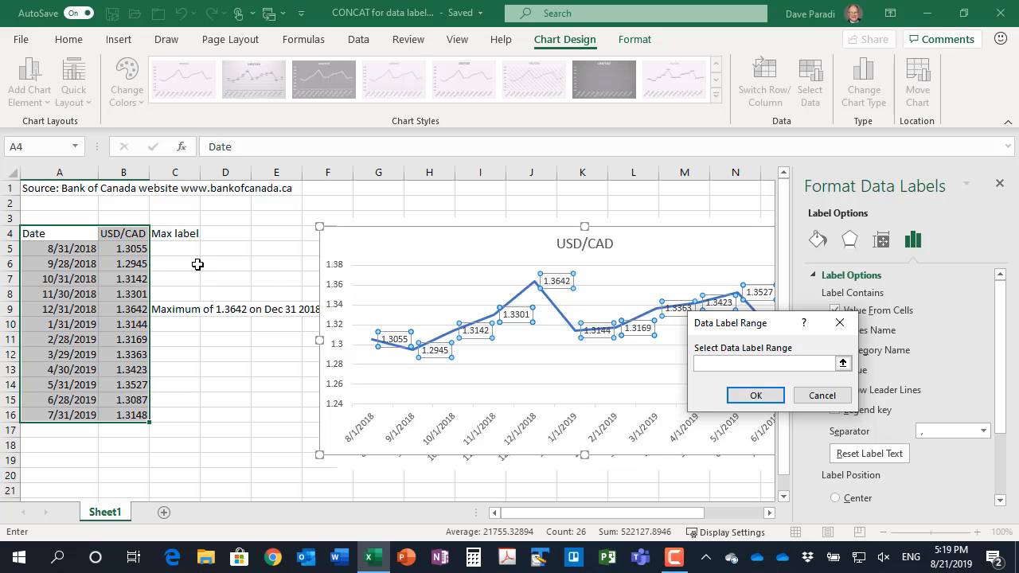
Use C5:C16 as the data label range and turn off Value so only the peak label text shows.
left_click_drag(181, 250, 181, 411)
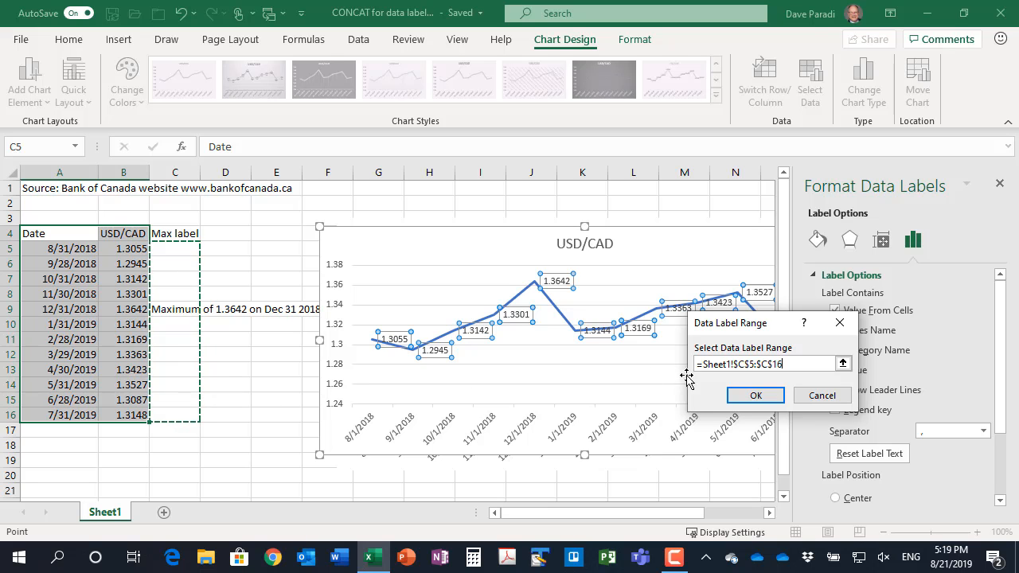
left_click(757, 396)
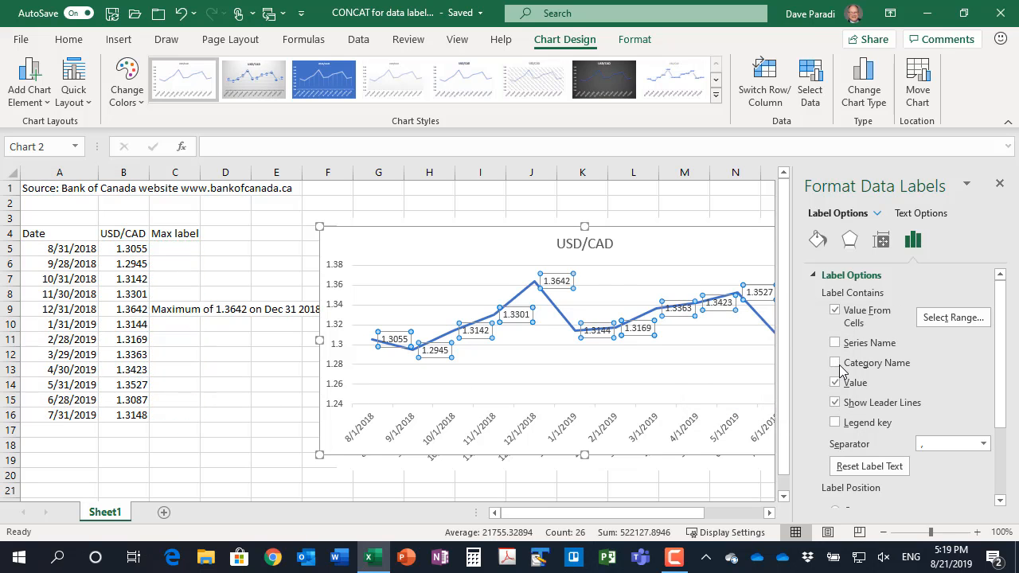
left_click(836, 383)
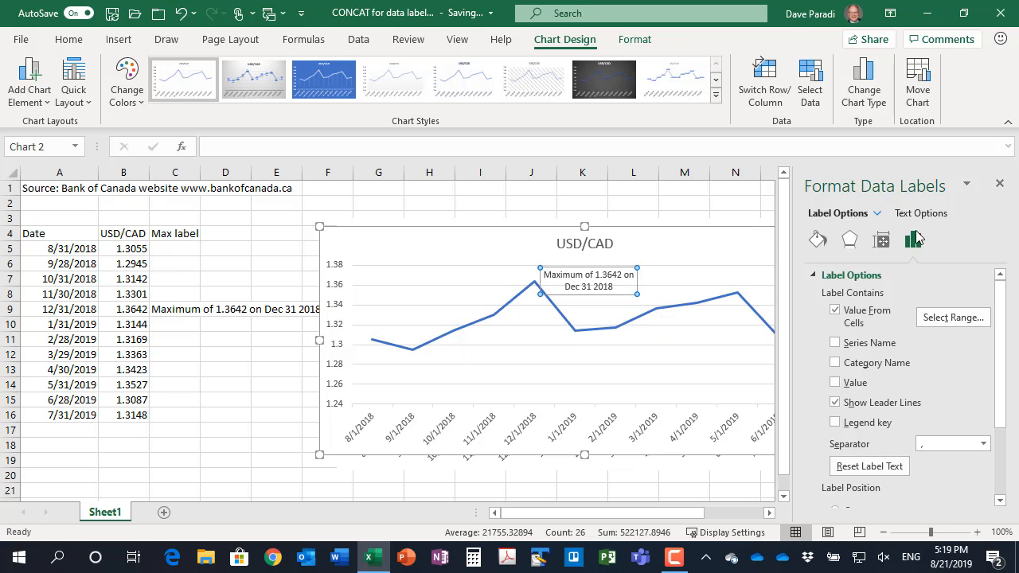
left_click(1000, 185)
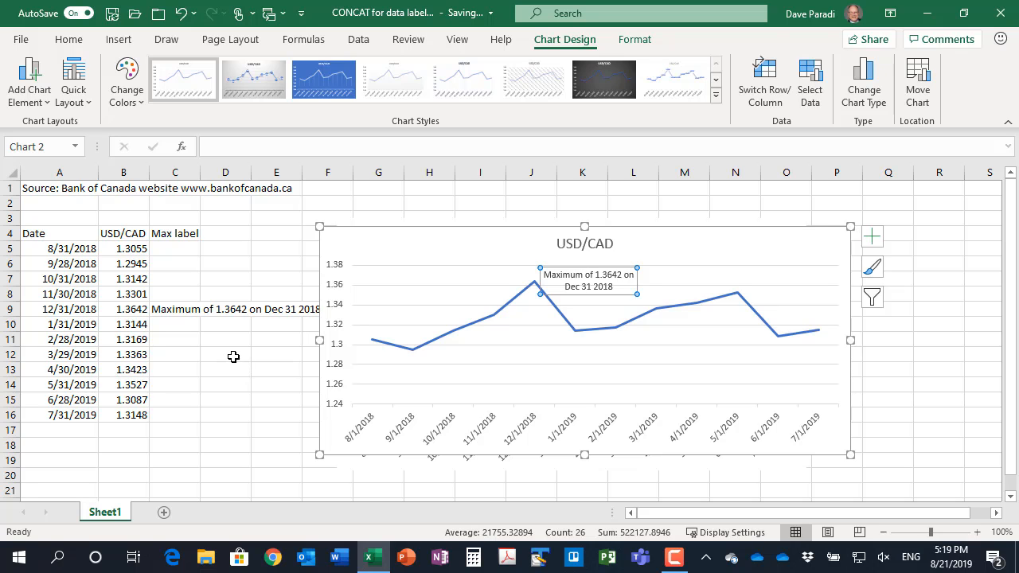
left_click(182, 311)
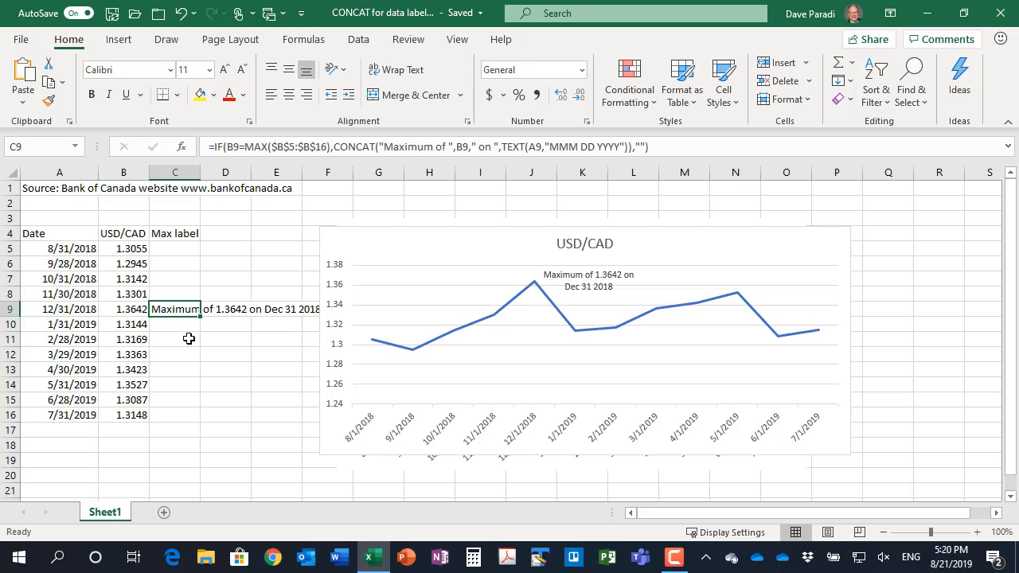
Change the May 31 2019 rate in B14 to 1.3742 and check the Max label formula in C14.
left_click(129, 388)
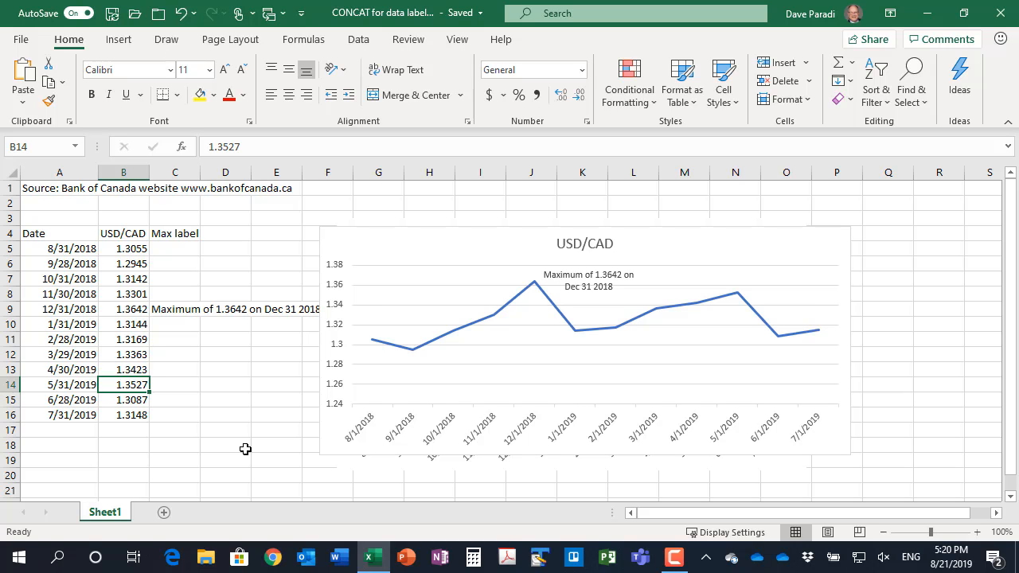
type("1.3742")
key("Return")
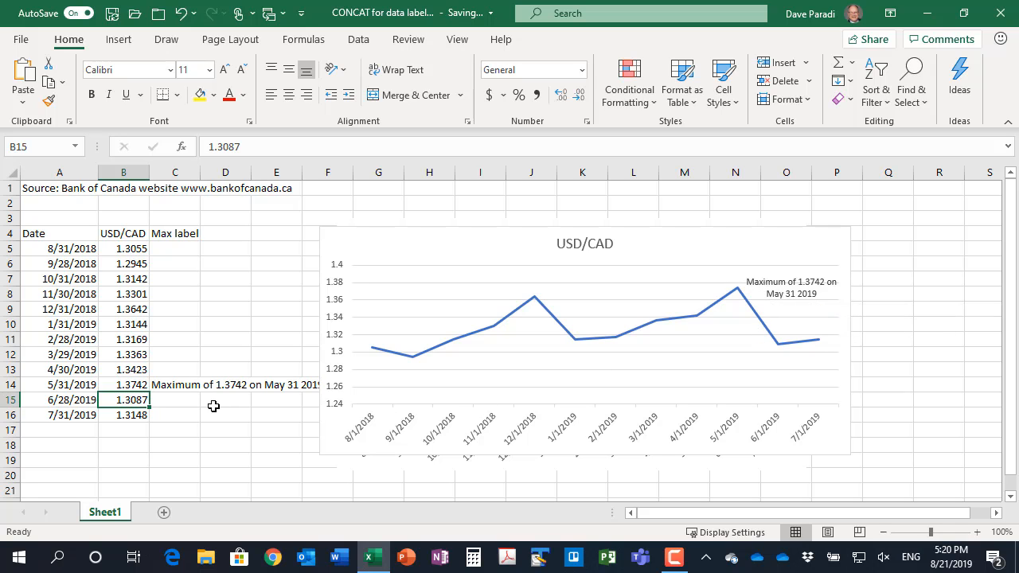
left_click(179, 387)
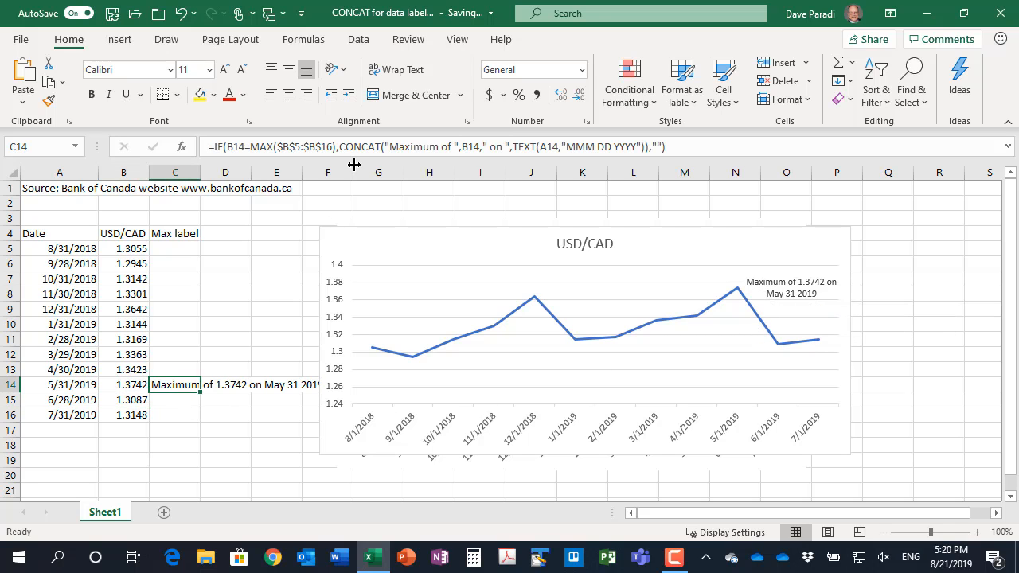